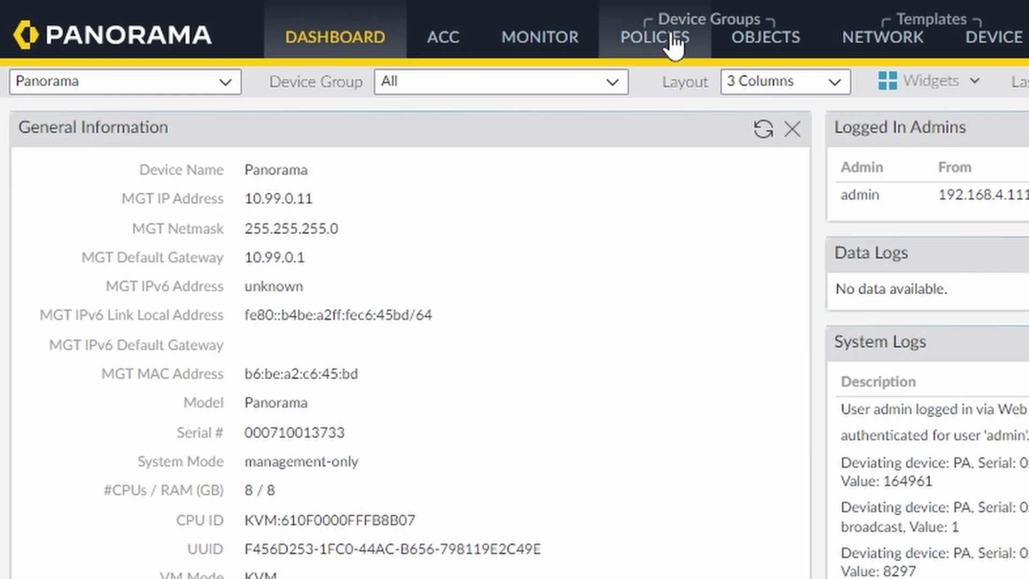
# - Show the NAT Post Rules list for the PA-VM device group under Policies
pyautogui.click(675, 43)
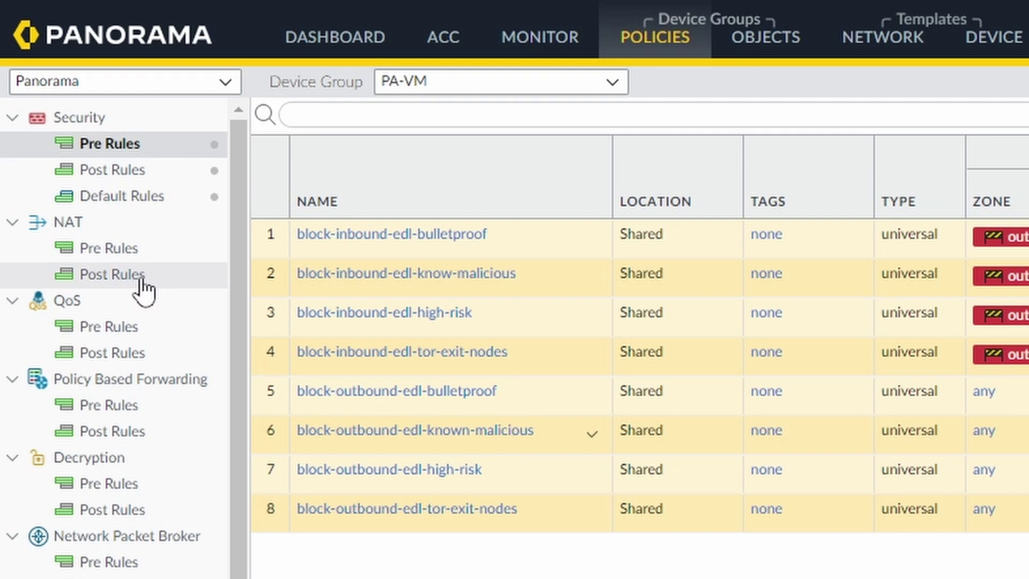
pyautogui.click(214, 292)
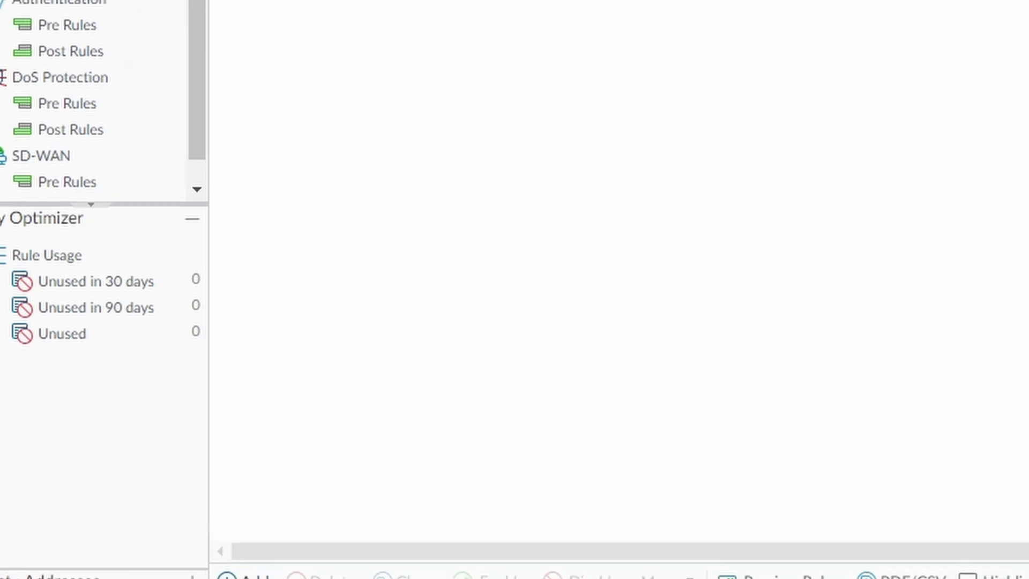
# - Add a NAT rule named 'nat-for-netsuns.com' matching source zone inside and destination zone outside
pyautogui.click(285, 560)
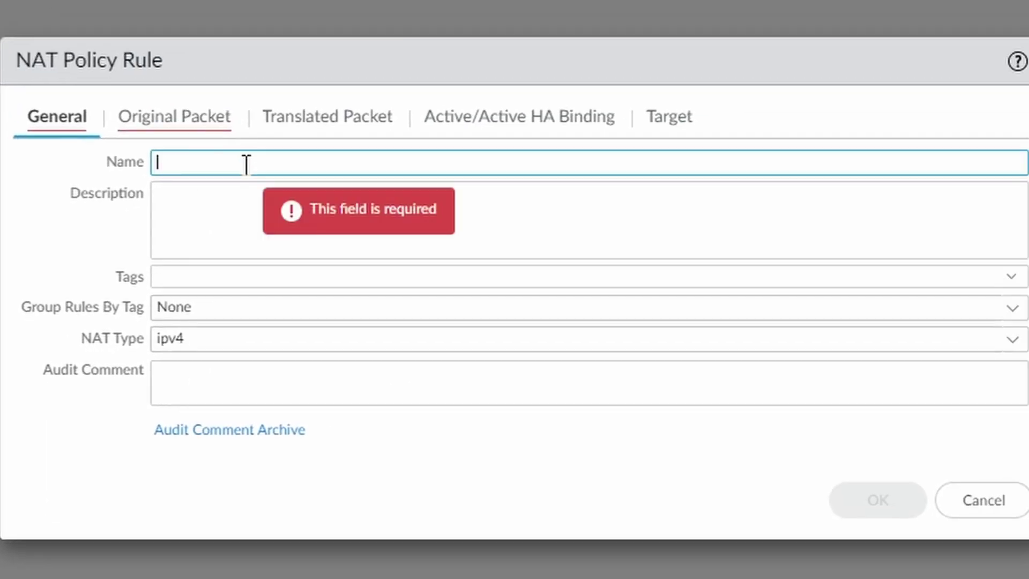
pyautogui.write('nat-for-')
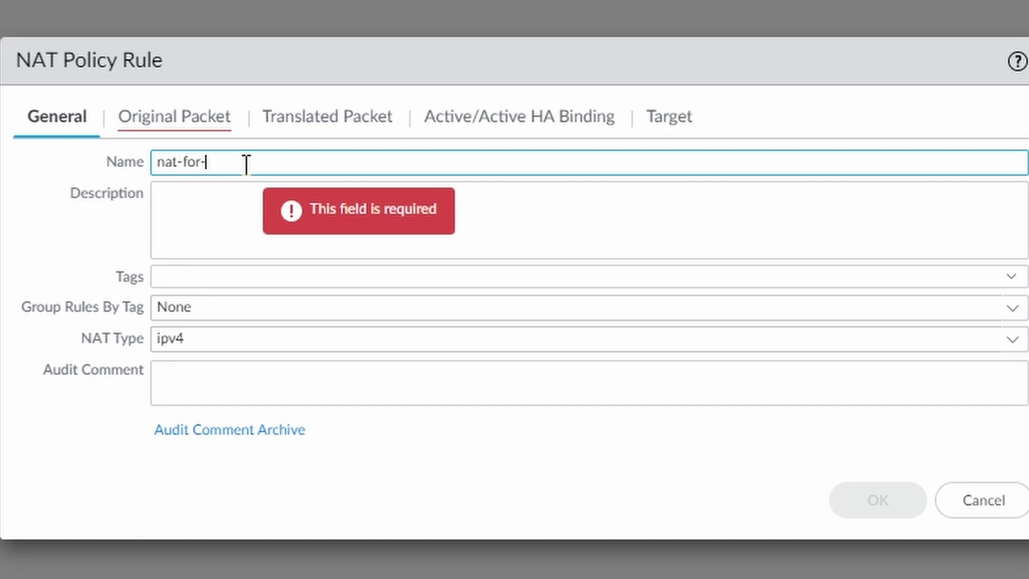
pyautogui.write('netsuns.com')
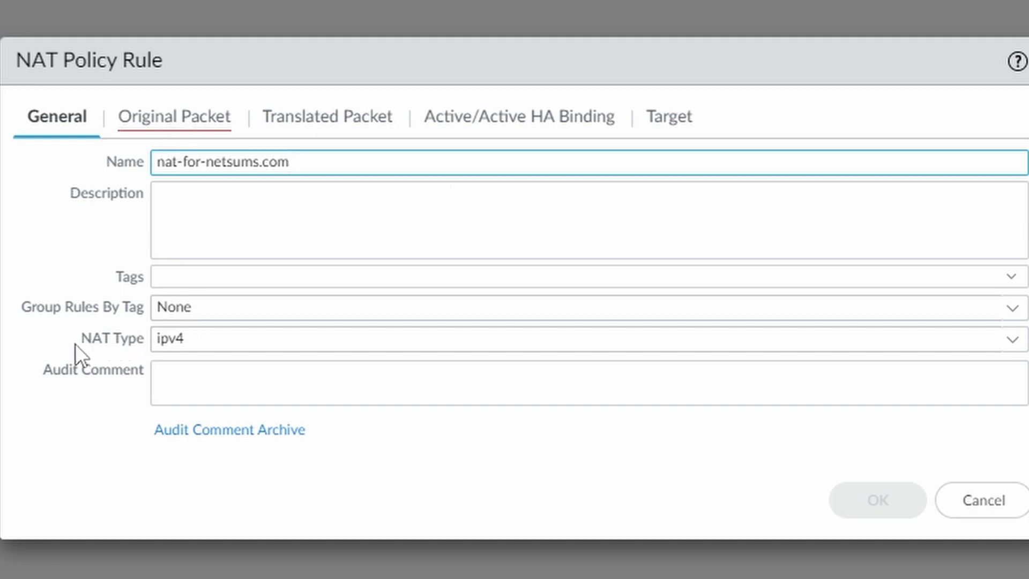
pyautogui.click(185, 115)
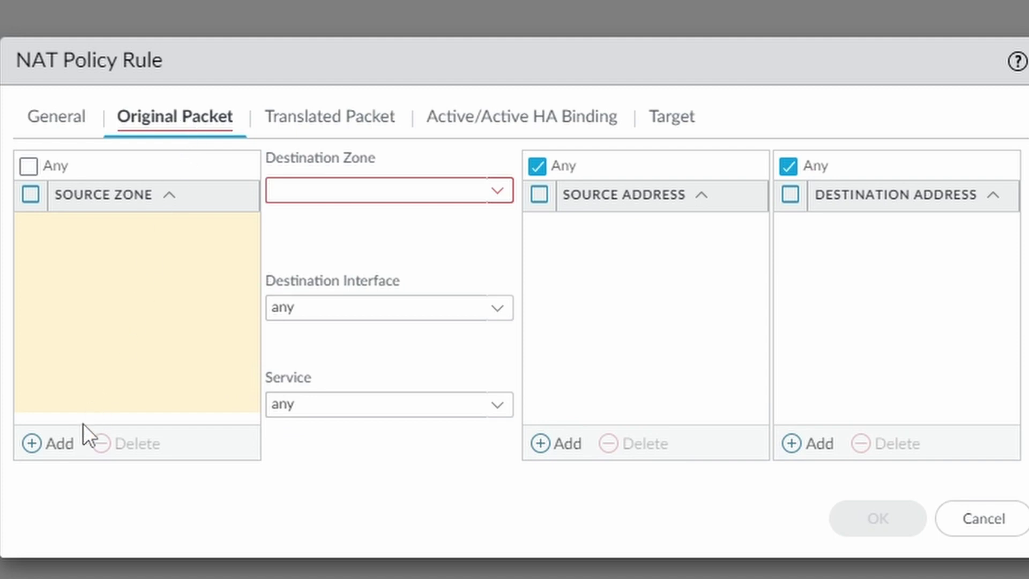
pyautogui.click(59, 444)
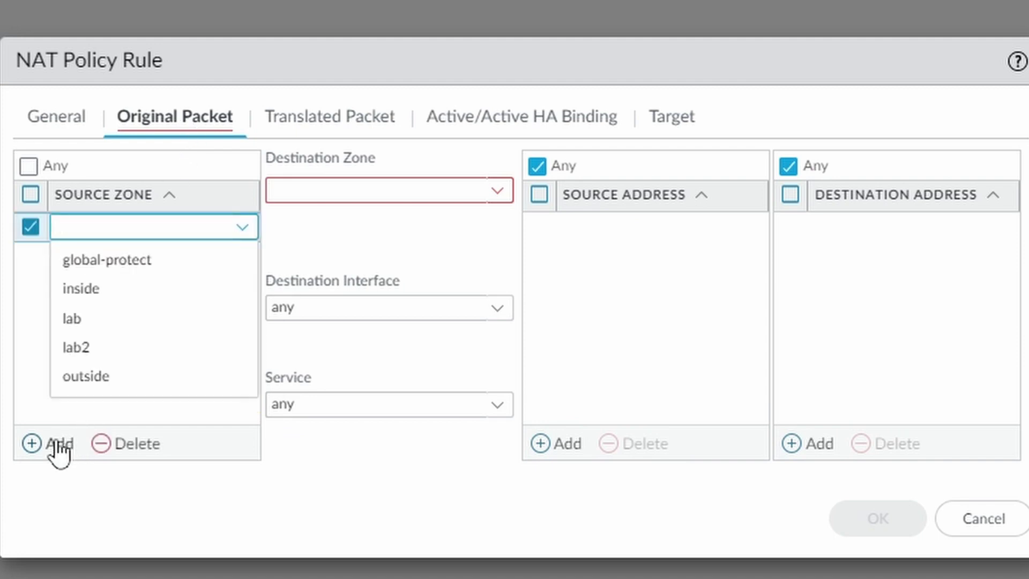
pyautogui.write('inside')
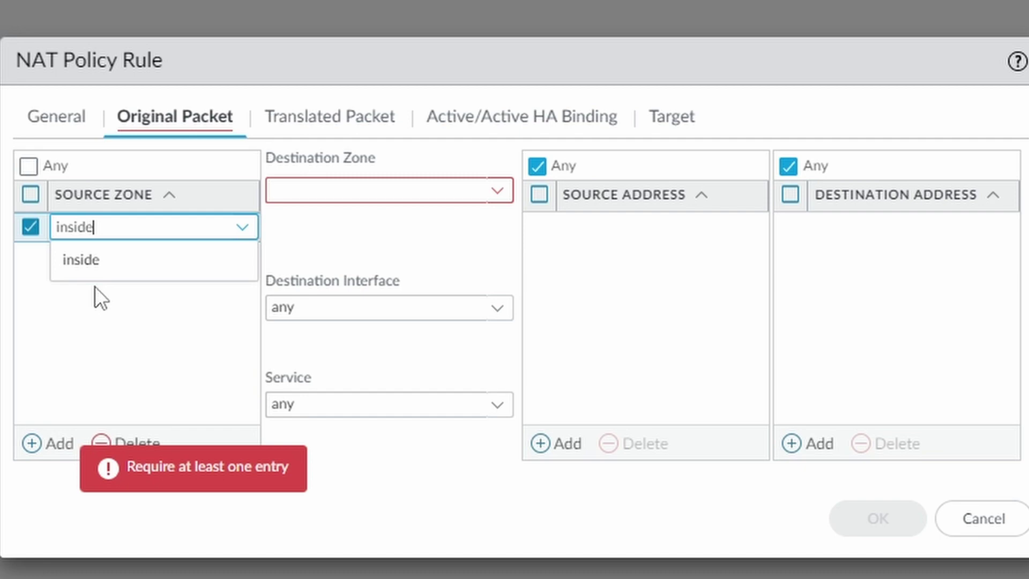
pyautogui.click(105, 259)
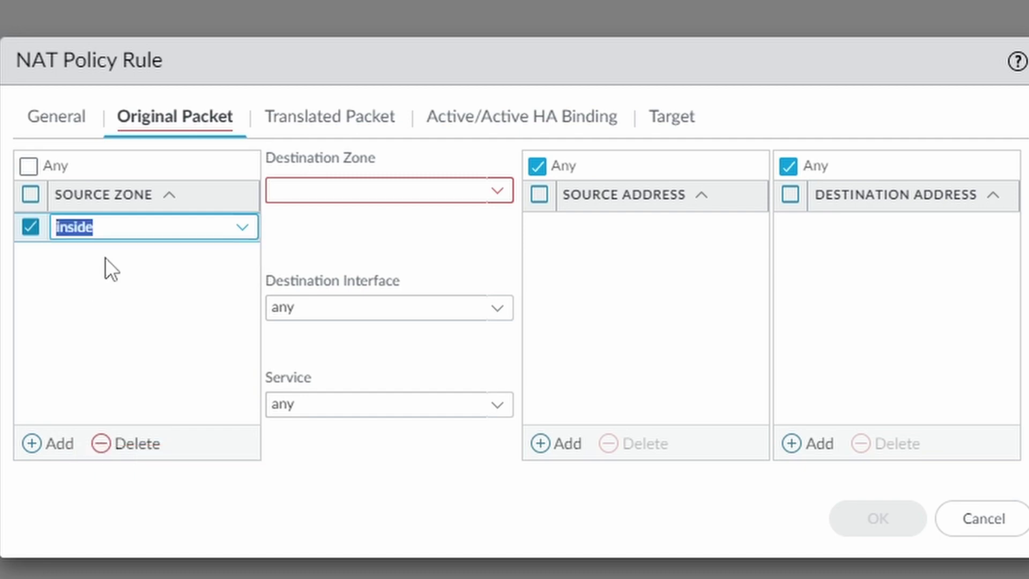
pyautogui.click(140, 309)
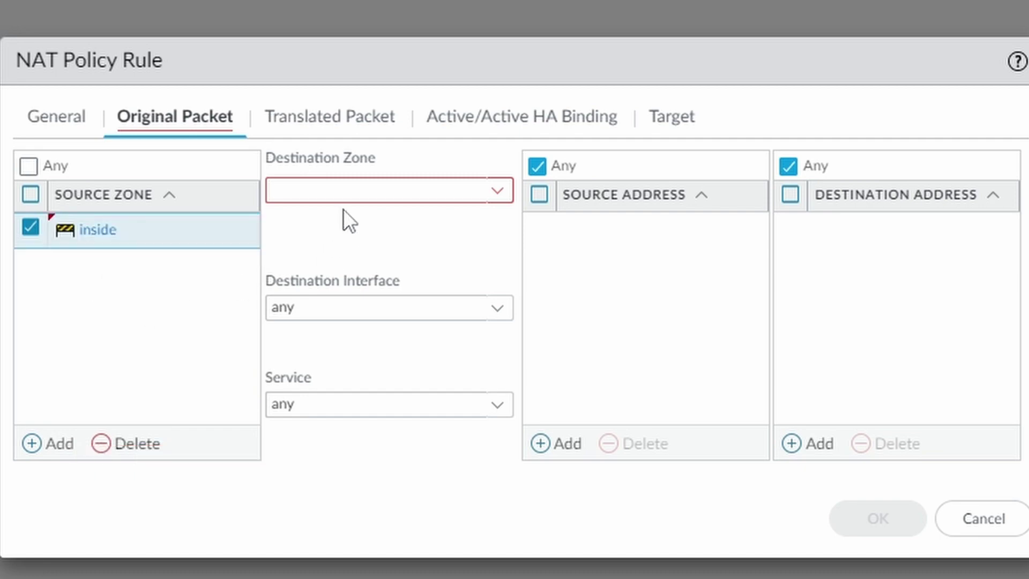
pyautogui.click(490, 192)
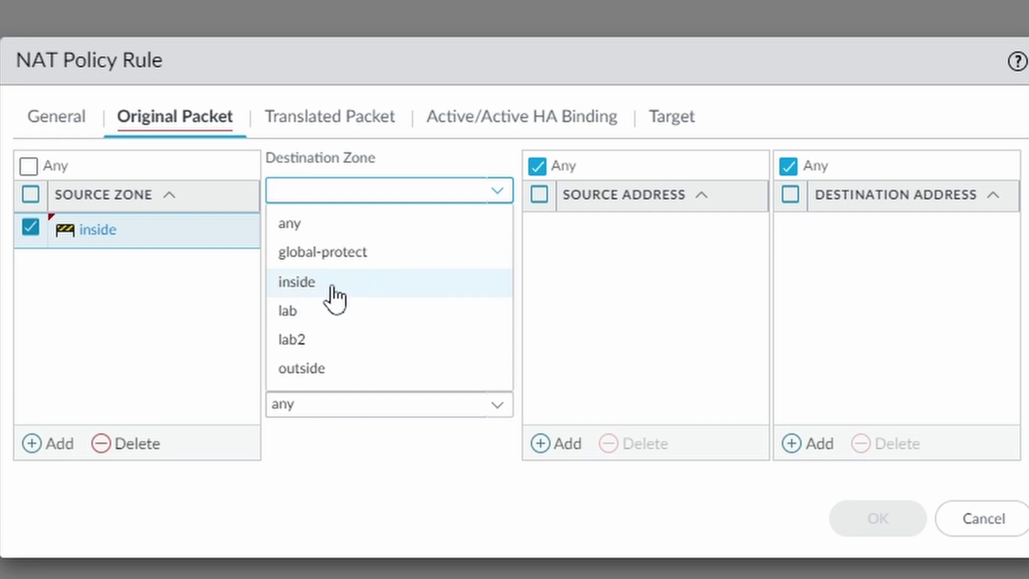
pyautogui.click(313, 369)
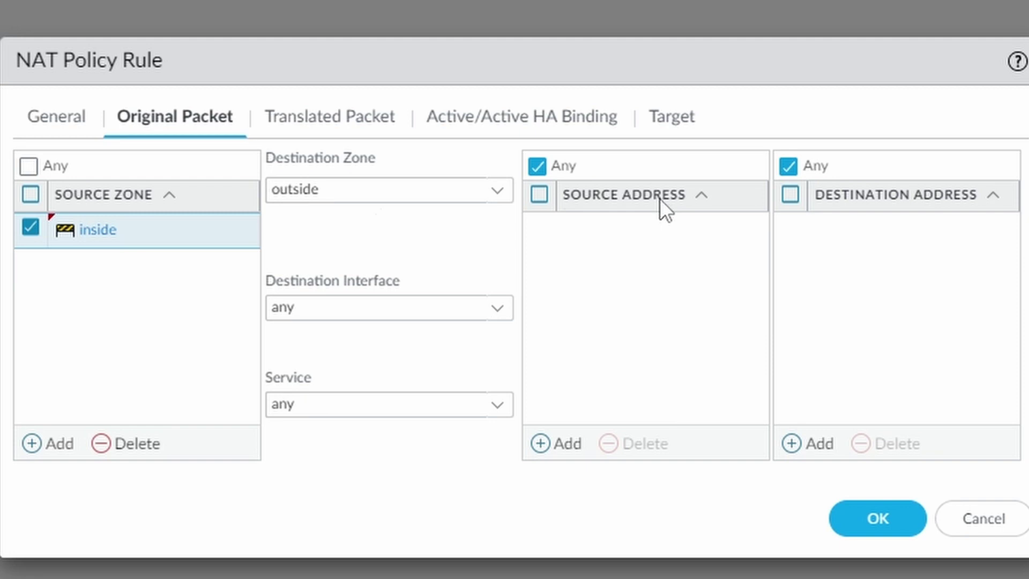
# - Match source address net_10.0.1.0 and destination address fqdn_netsums.com in the original packet
pyautogui.click(545, 443)
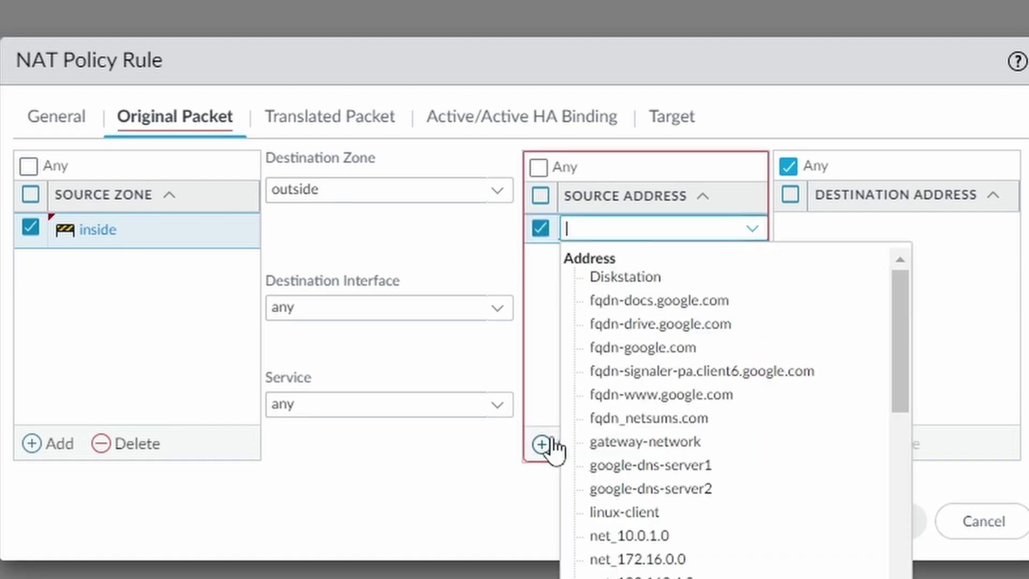
pyautogui.write('10.0.1.0')
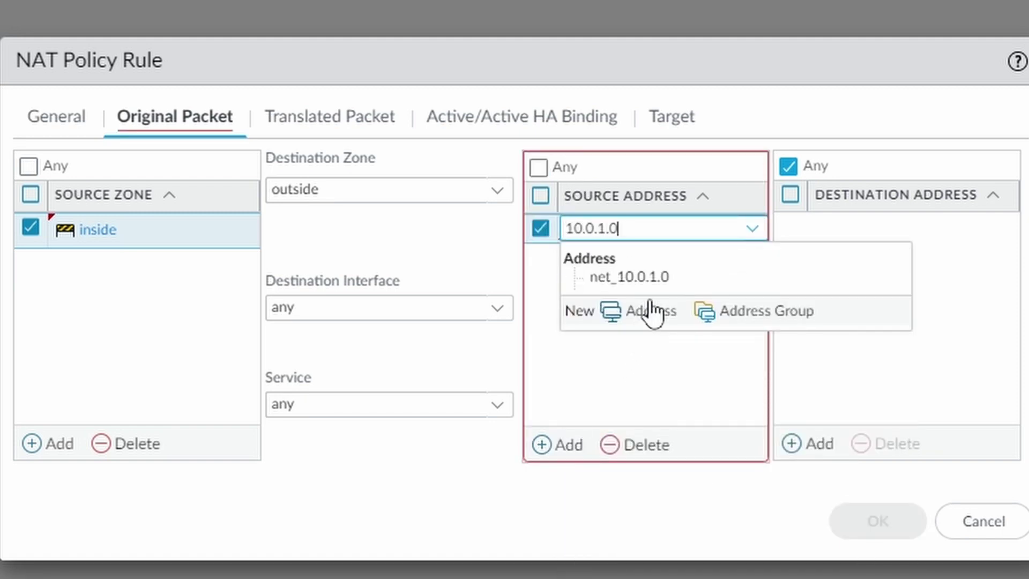
pyautogui.click(670, 278)
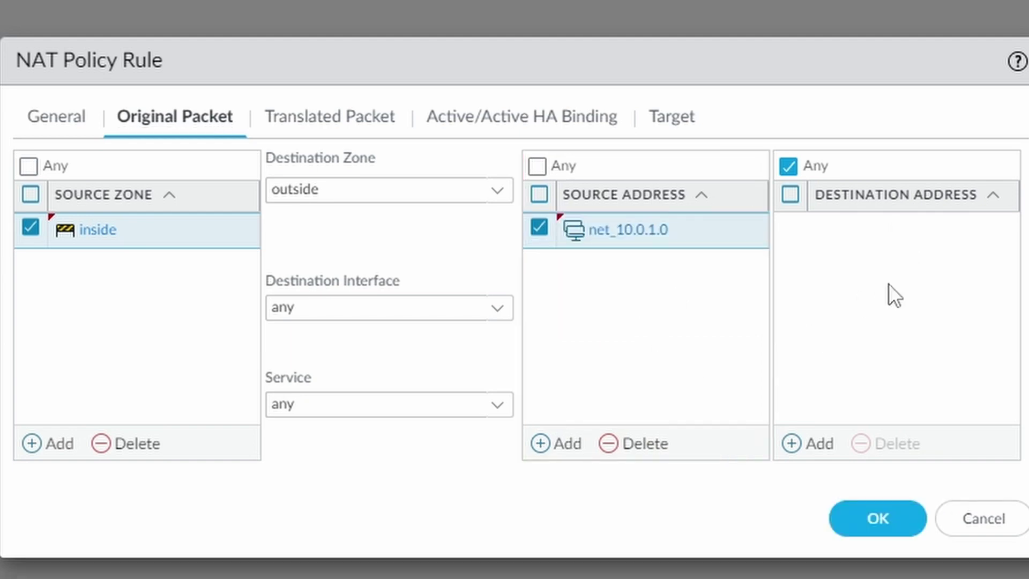
pyautogui.click(811, 445)
pyautogui.write('ne')
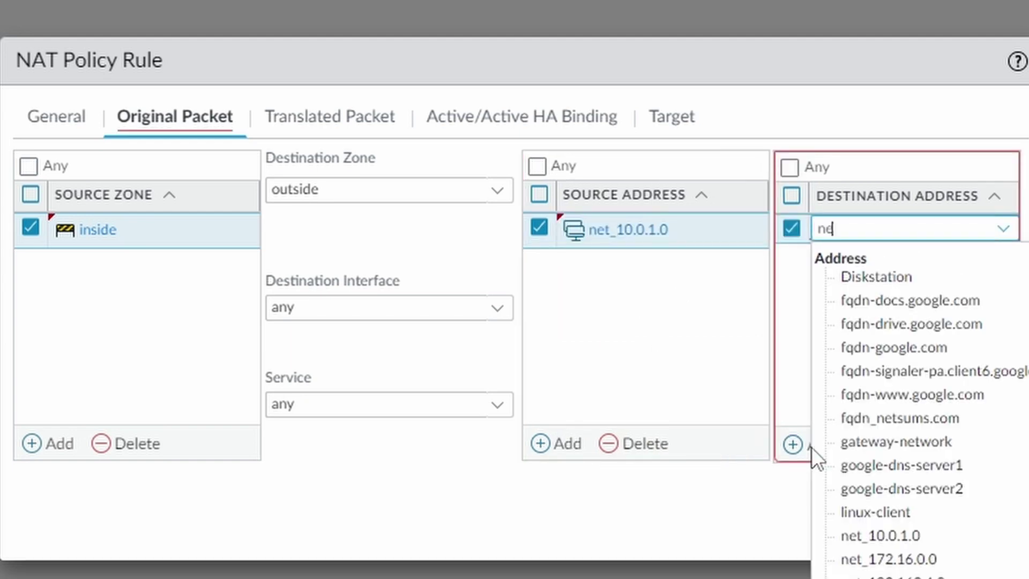
pyautogui.write('tsums')
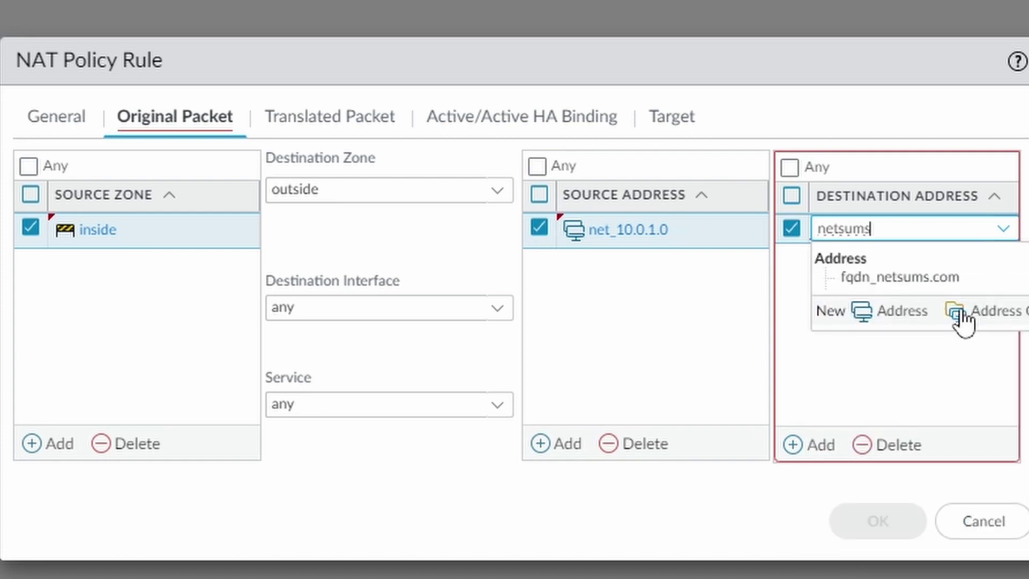
pyautogui.click(957, 279)
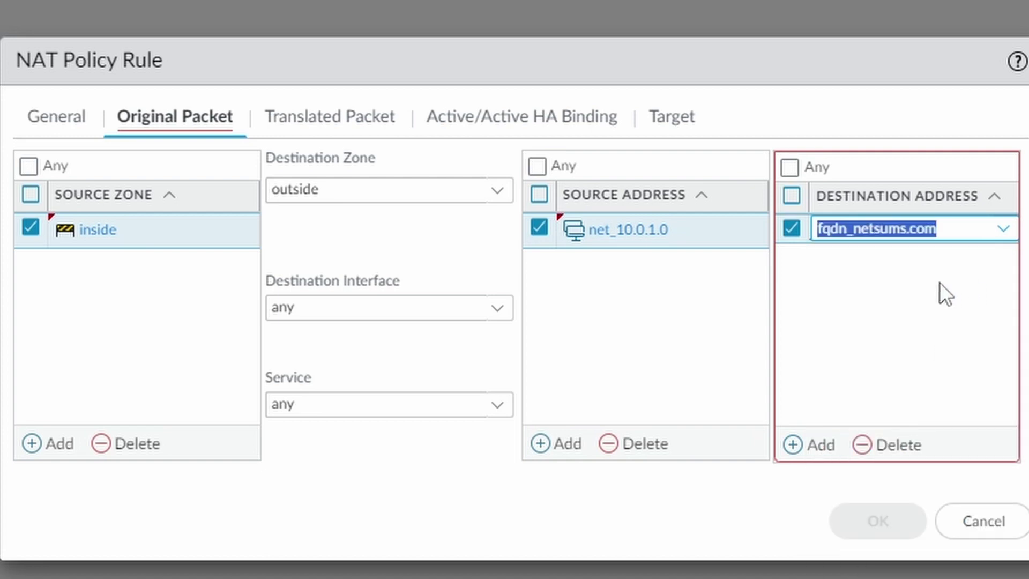
pyautogui.click(940, 282)
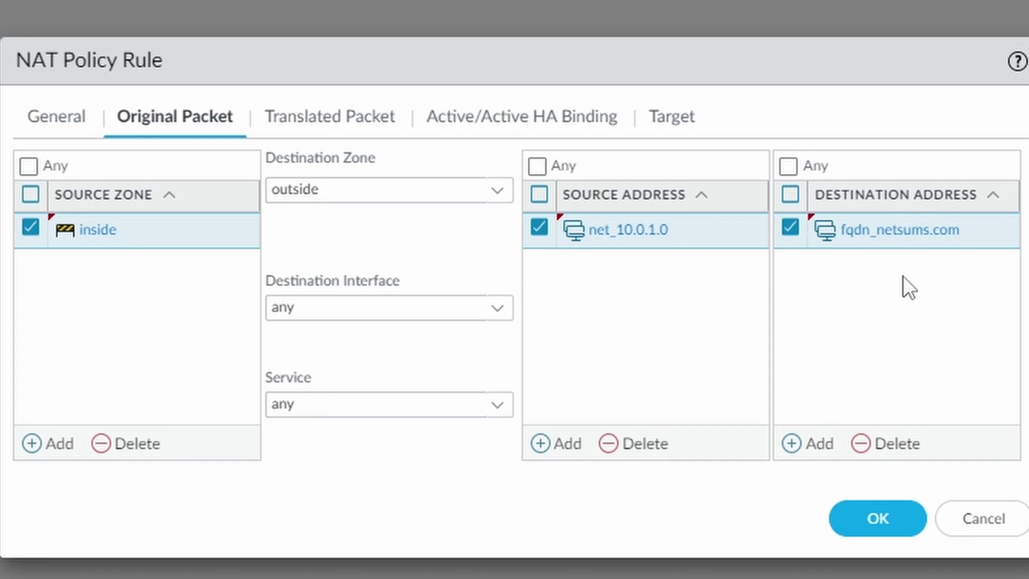
# - Show the rule's Translated Packet settings and list the source address translation types
pyautogui.click(332, 120)
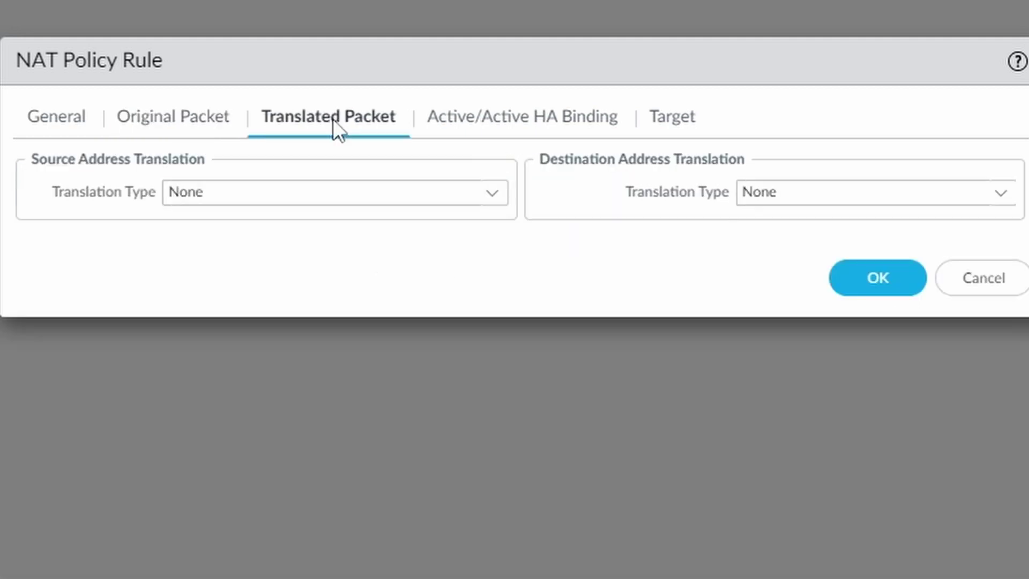
pyautogui.click(497, 198)
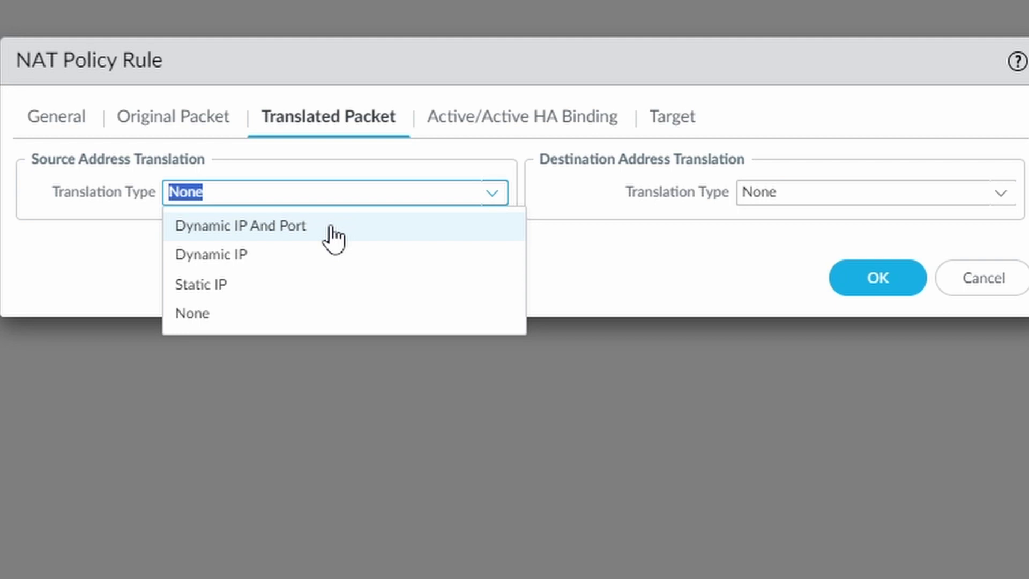
# - Set source translation to Dynamic IP And Port using interface ethernet1/1's IP 172.16.0.101/24
pyautogui.click(241, 226)
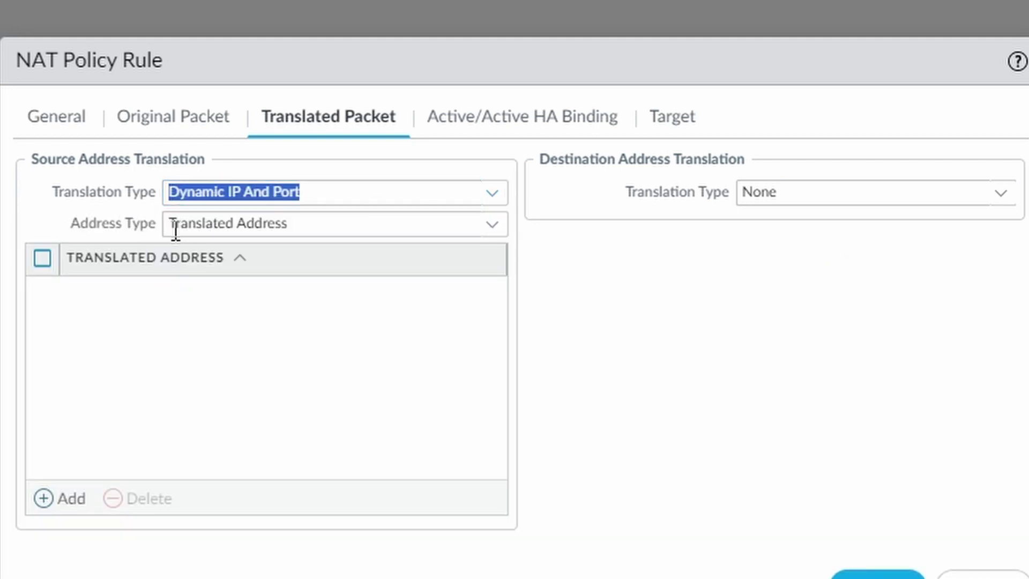
pyautogui.click(492, 225)
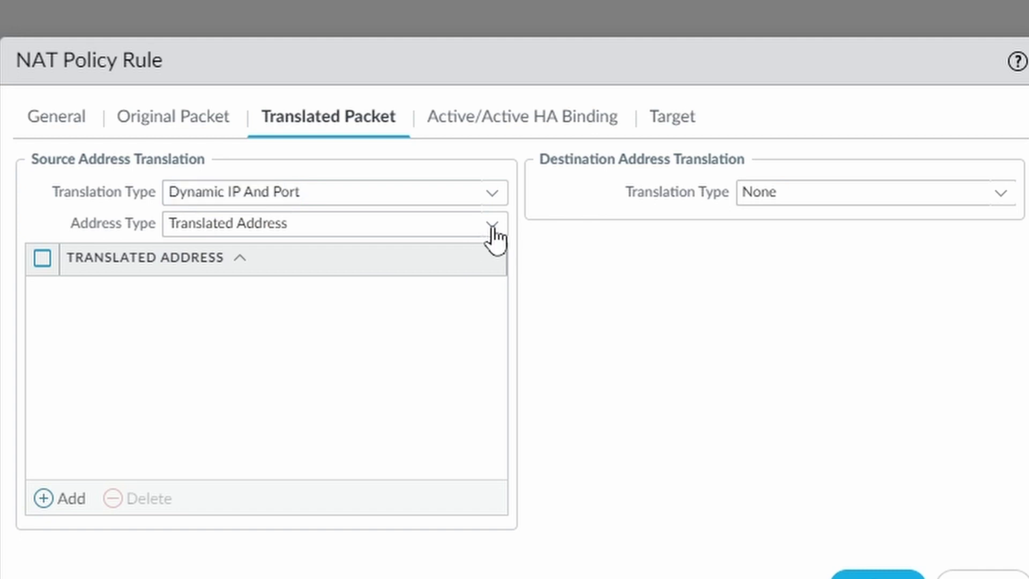
pyautogui.click(242, 287)
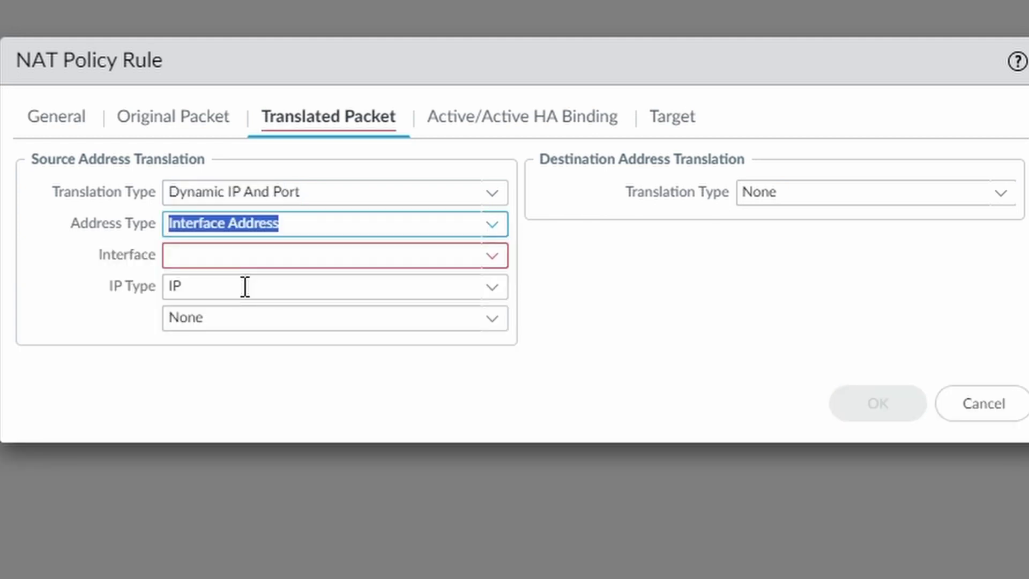
pyautogui.click(492, 257)
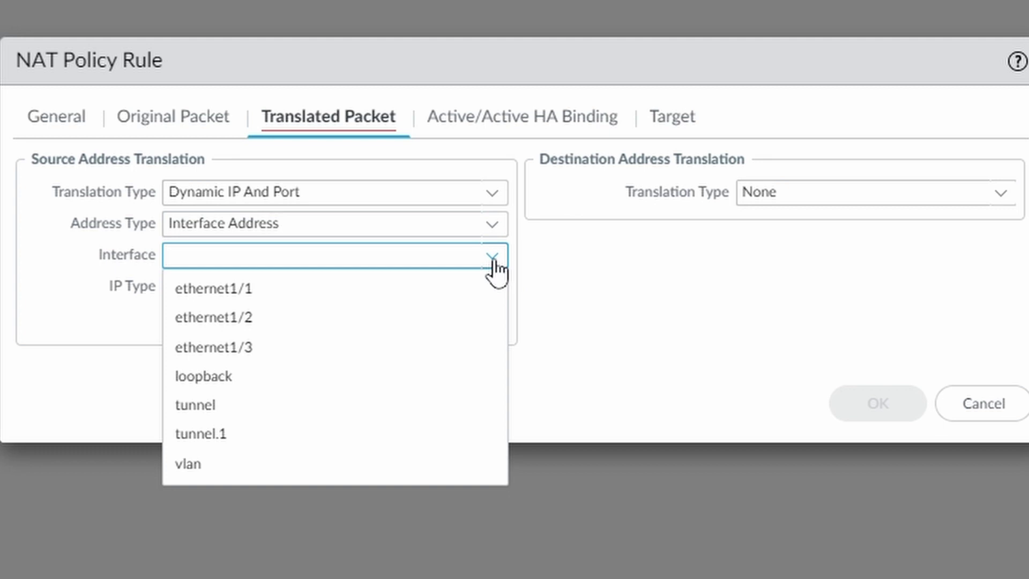
pyautogui.click(263, 295)
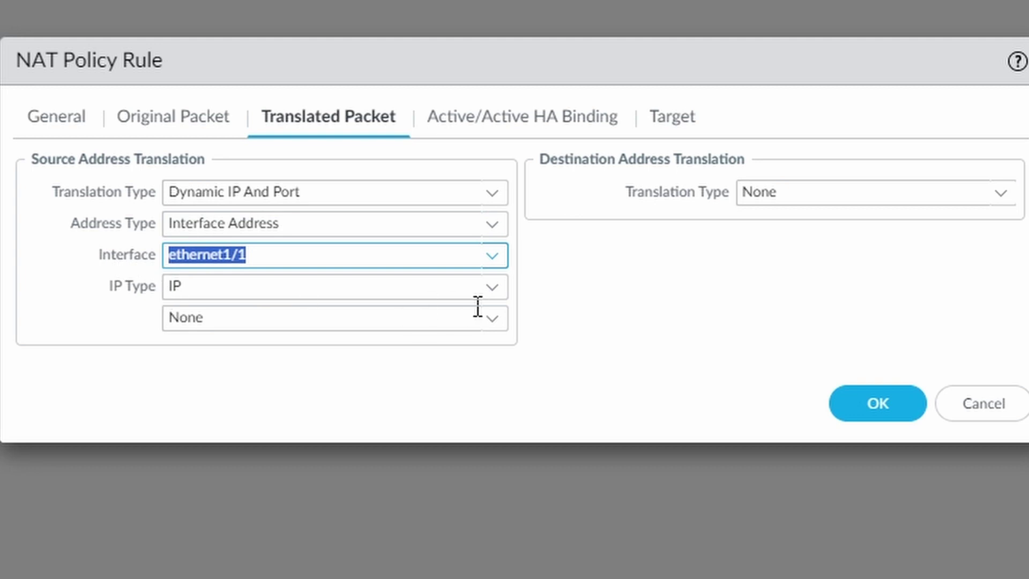
pyautogui.click(492, 287)
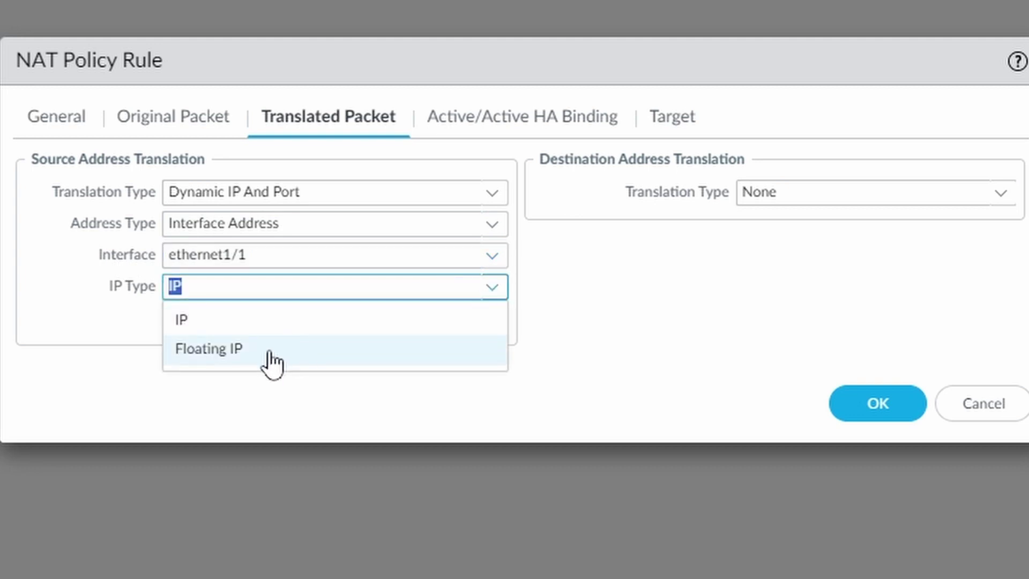
pyautogui.click(296, 329)
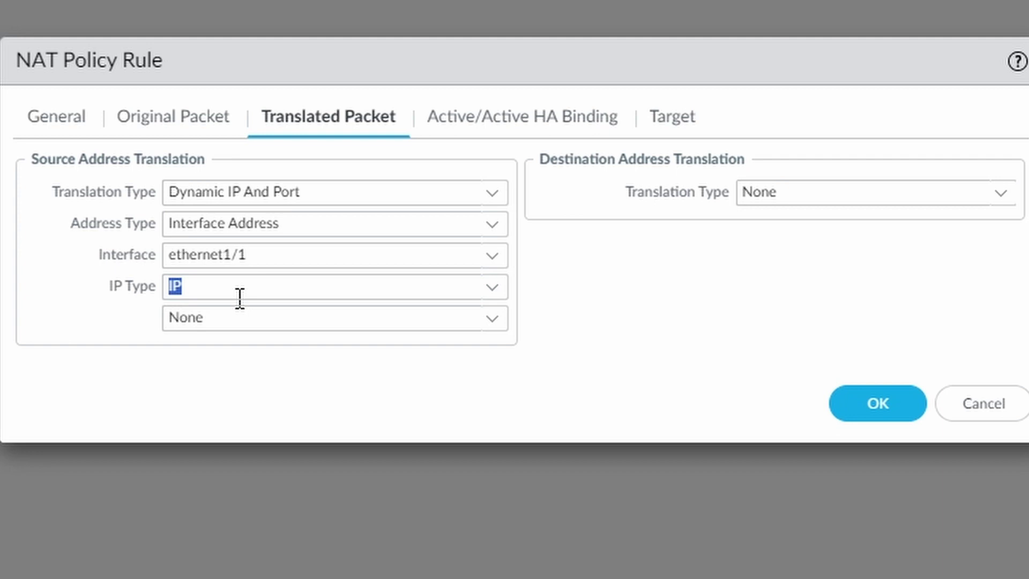
pyautogui.click(496, 320)
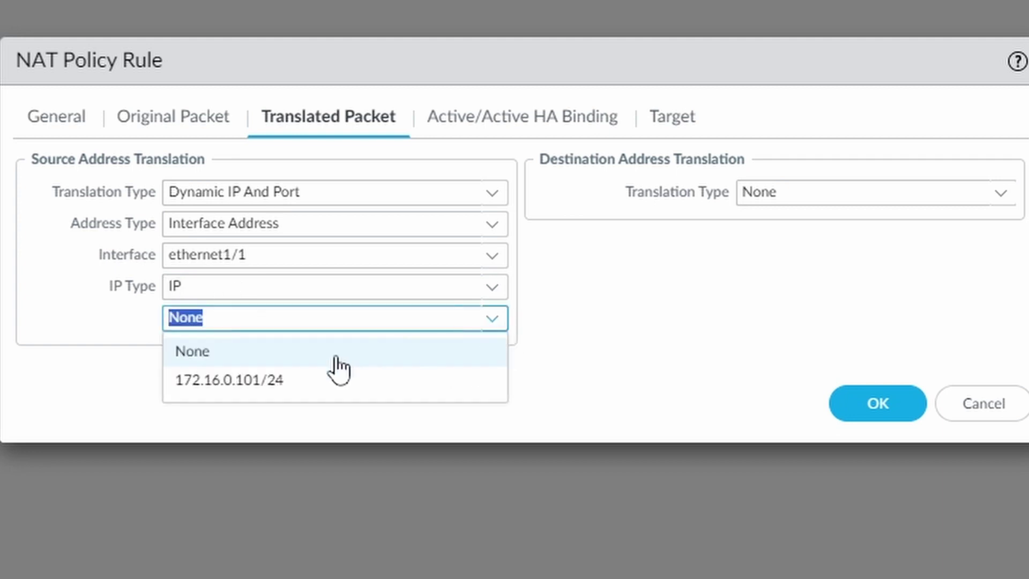
pyautogui.click(300, 385)
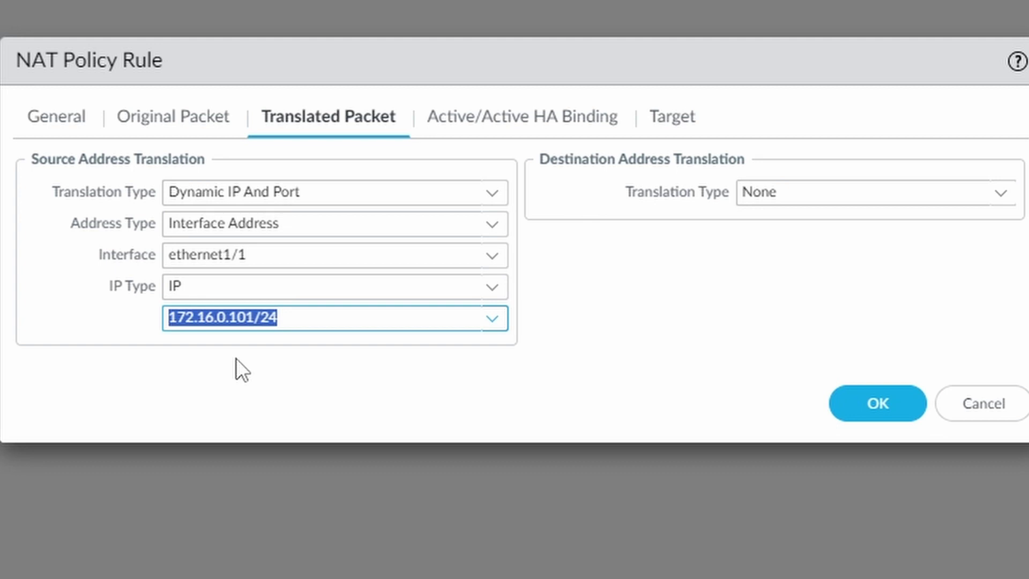
pyautogui.click(308, 318)
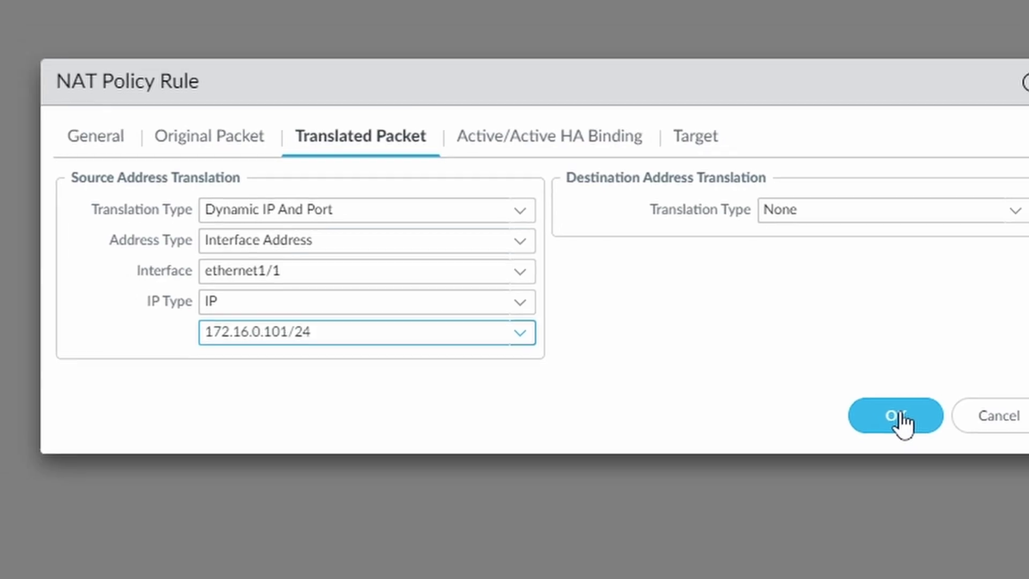
# - Save the NAT rule and commit all changes to Panorama
pyautogui.click(879, 406)
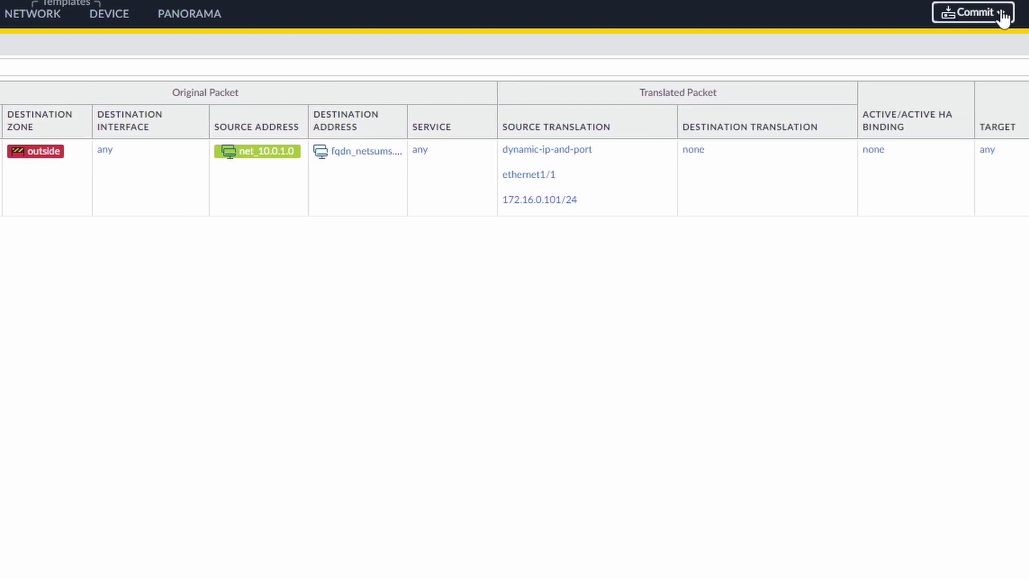
pyautogui.click(1004, 17)
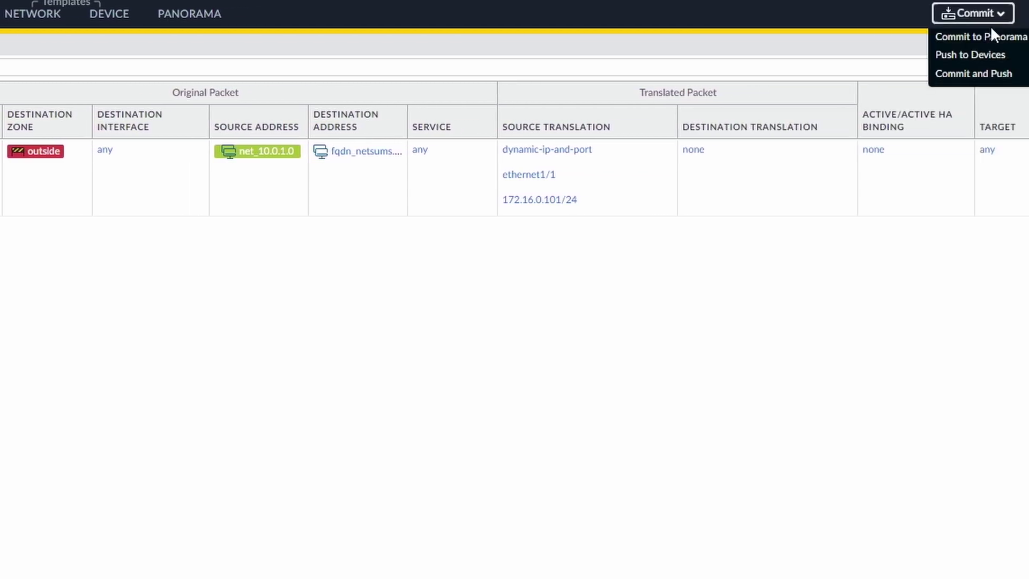
pyautogui.click(981, 35)
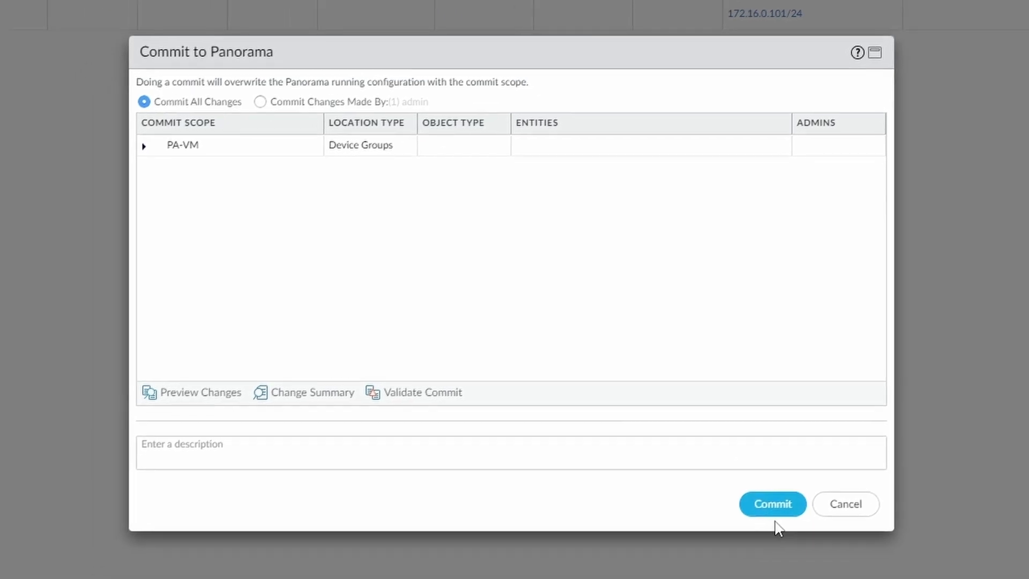
pyautogui.click(774, 510)
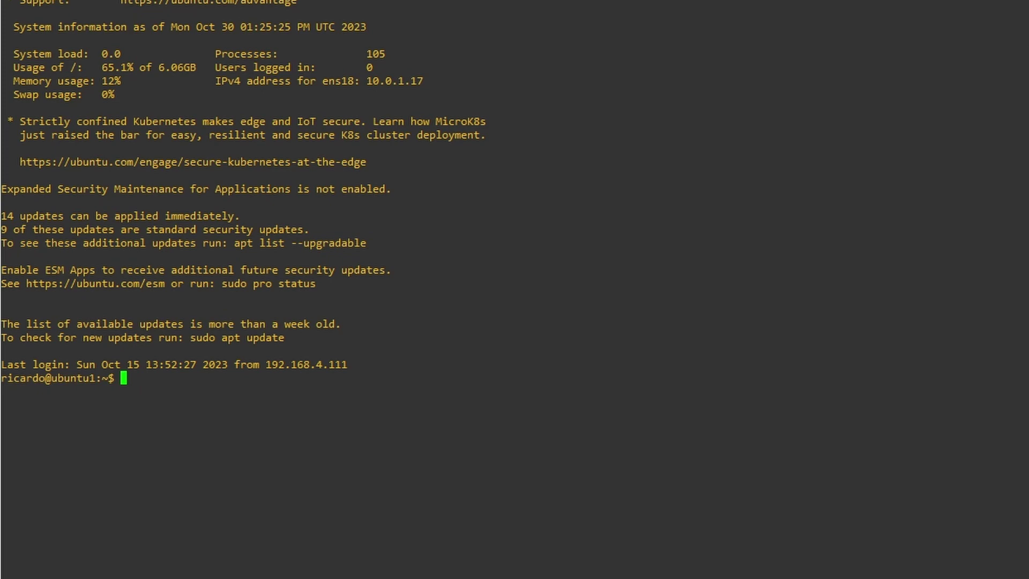
# - Run 'ip a' to confirm the host address, then 'wget netsums.com' to generate traffic
pyautogui.write('ip a')
pyautogui.press('Return')
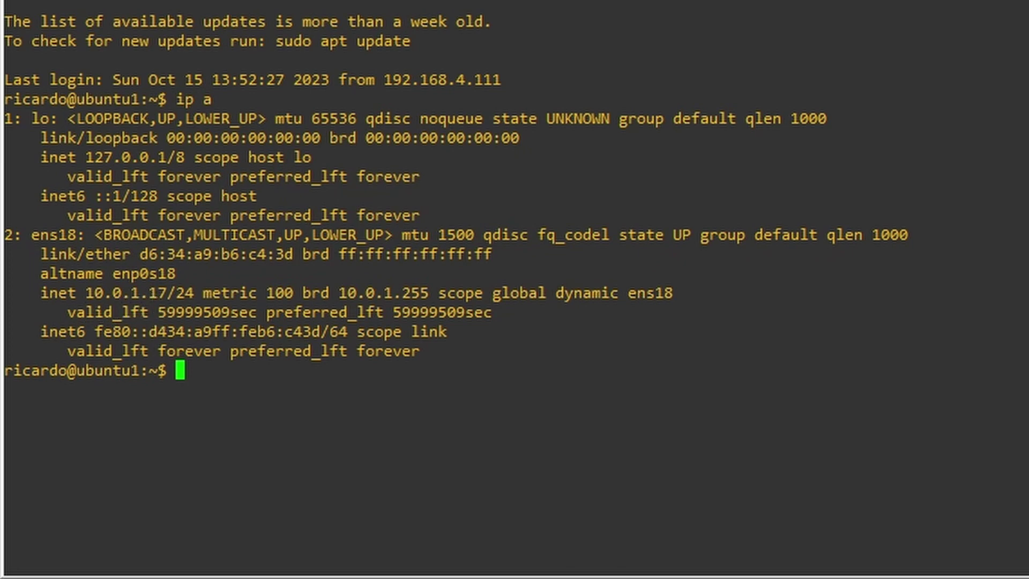
pyautogui.write('wget netsums')
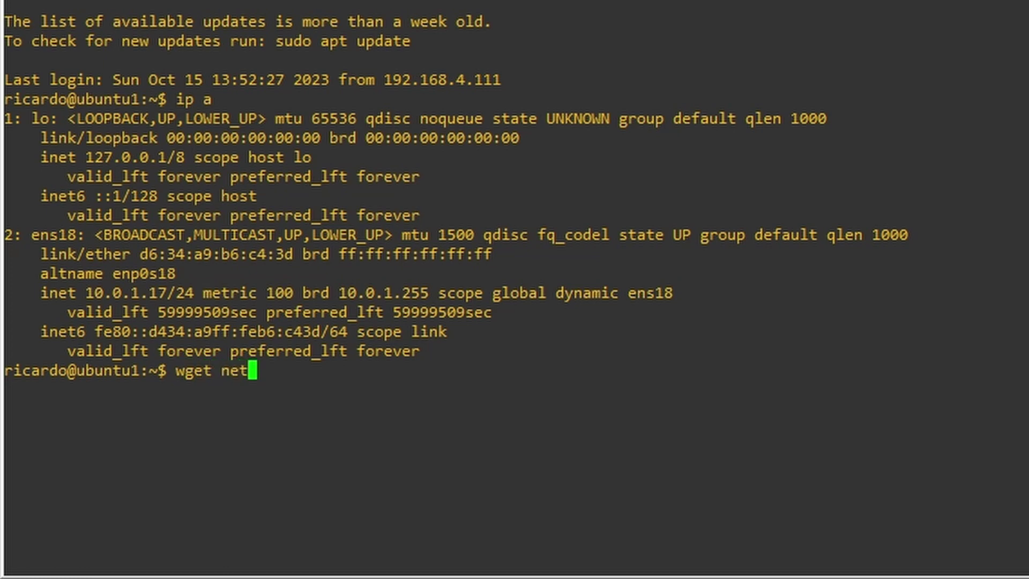
pyautogui.write('.com')
pyautogui.press('Return')
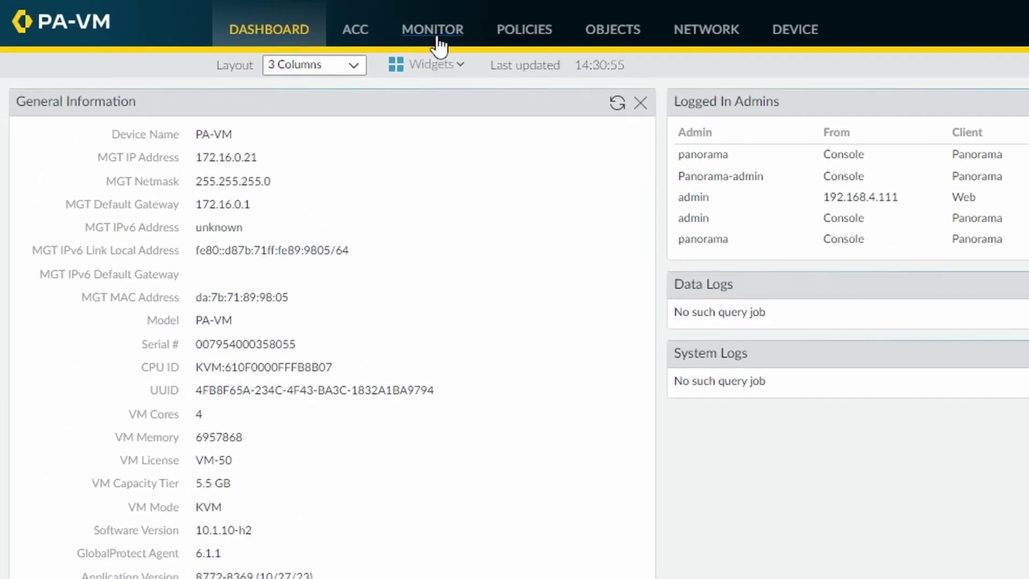
# - Check the PA-VM Monitor traffic logs for NAT-translated sessions to 157.230.51.45
pyautogui.click(224, 20)
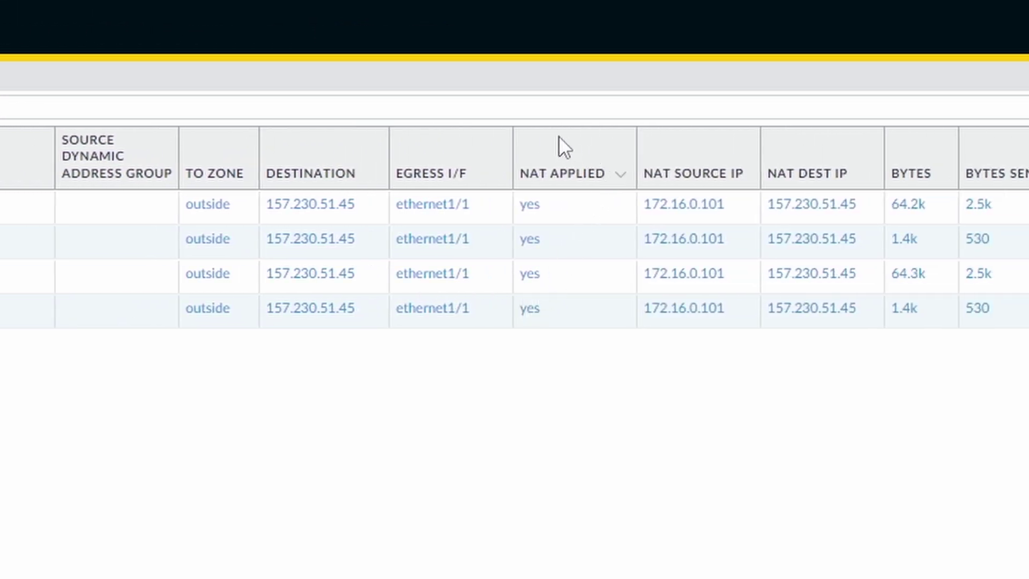
pyautogui.click(621, 175)
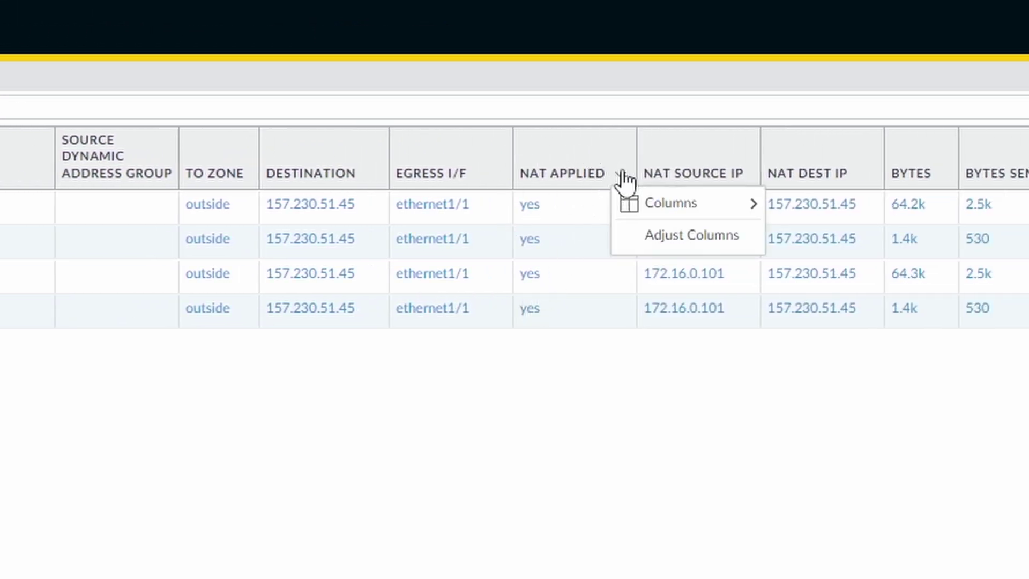
pyautogui.click(603, 276)
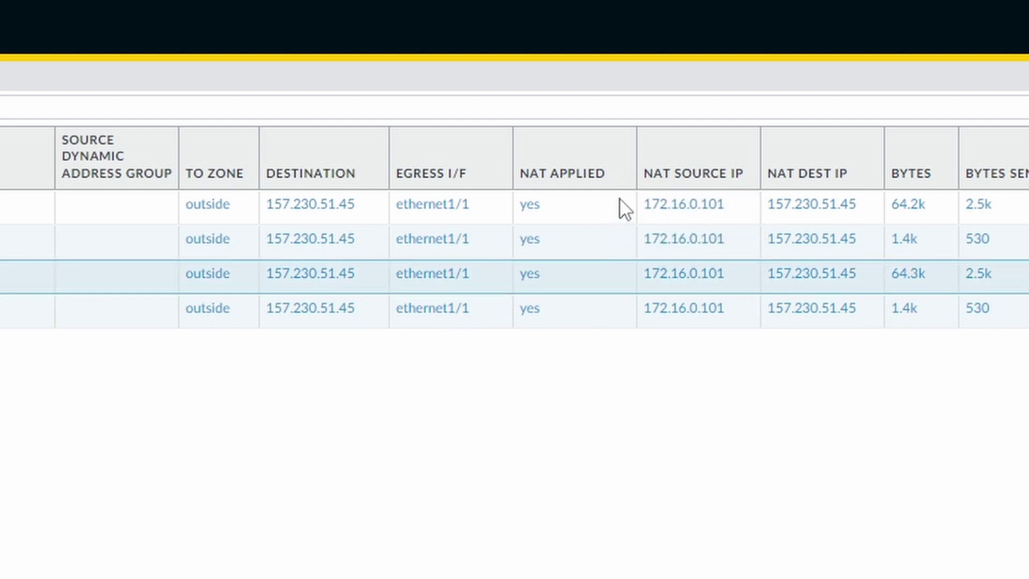
pyautogui.moveTo(618, 182)
pyautogui.click(623, 174)
pyautogui.moveTo(732, 209)
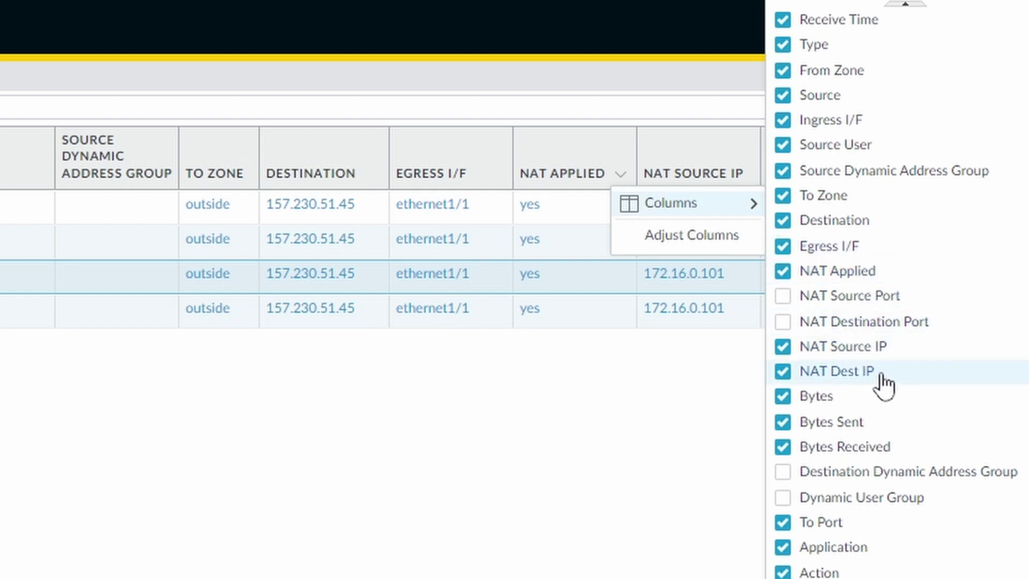
pyautogui.click(782, 370)
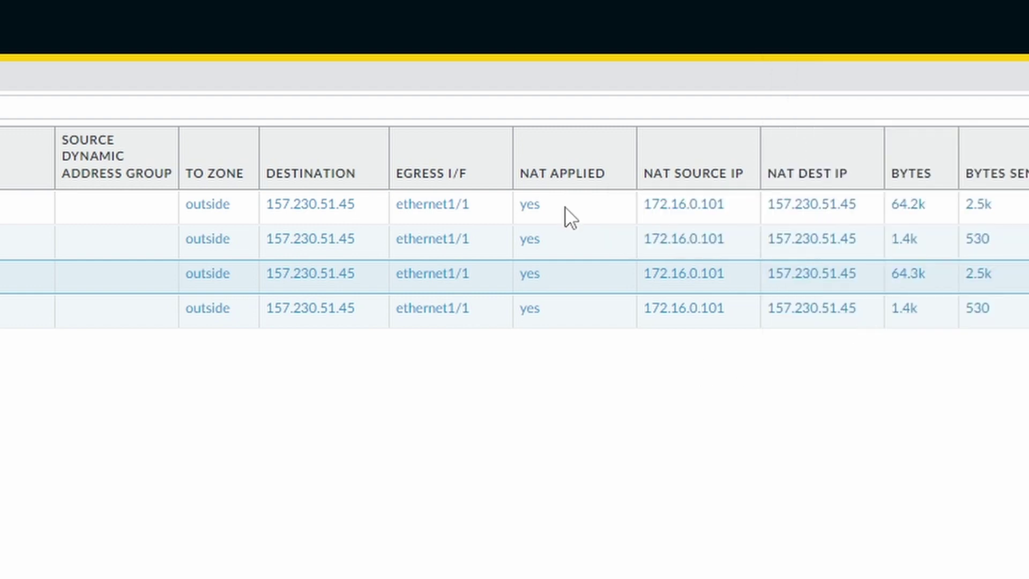
pyautogui.click(553, 208)
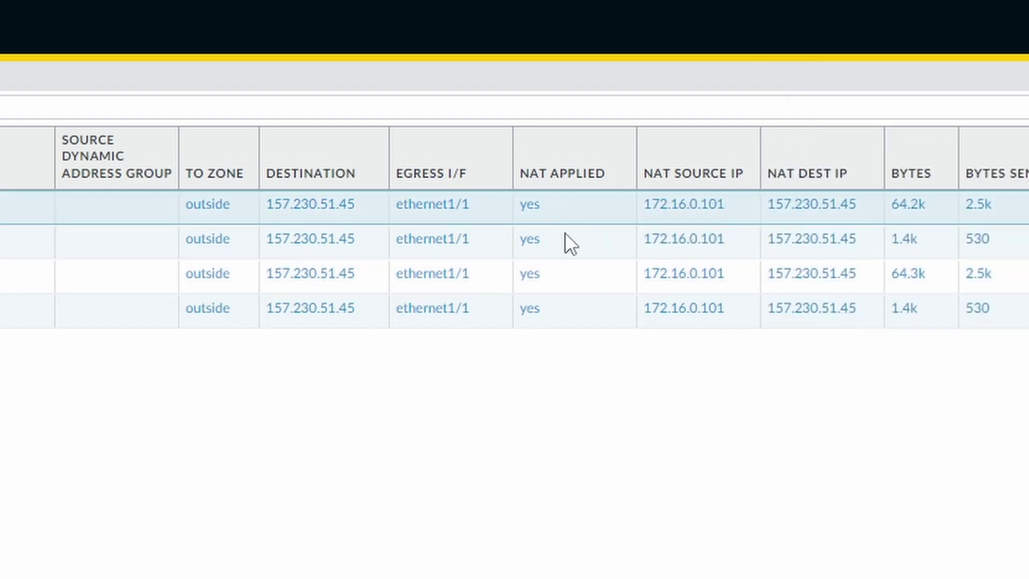
pyautogui.click(577, 308)
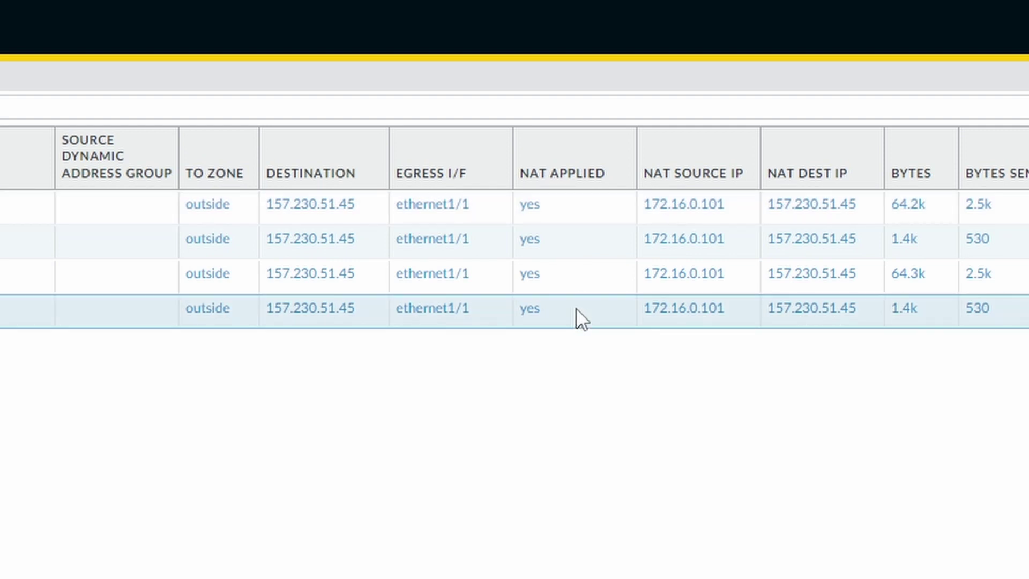